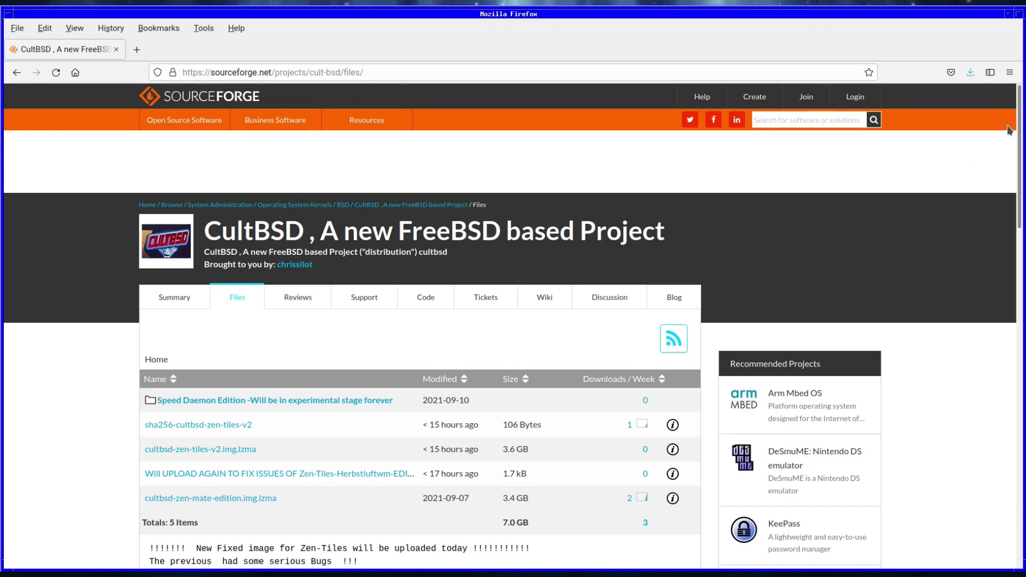
# Boot the CultBSD live image and log in until the MATE desktop with Install-CultBSD appears.
pyautogui.moveTo(1019, 112); pyautogui.dragTo(1008, 280)
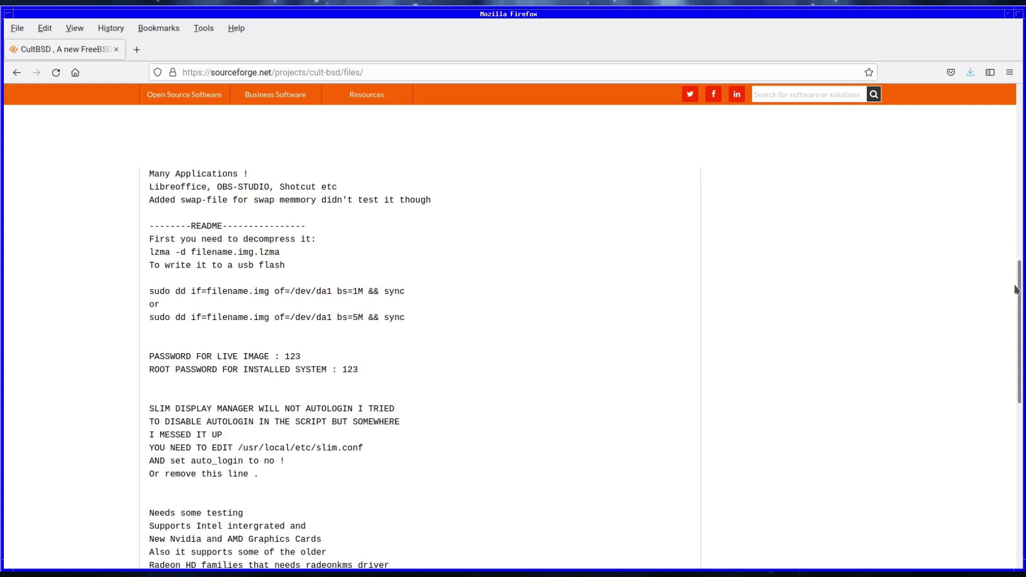
pyautogui.moveTo(1018, 289); pyautogui.dragTo(1021, 403)
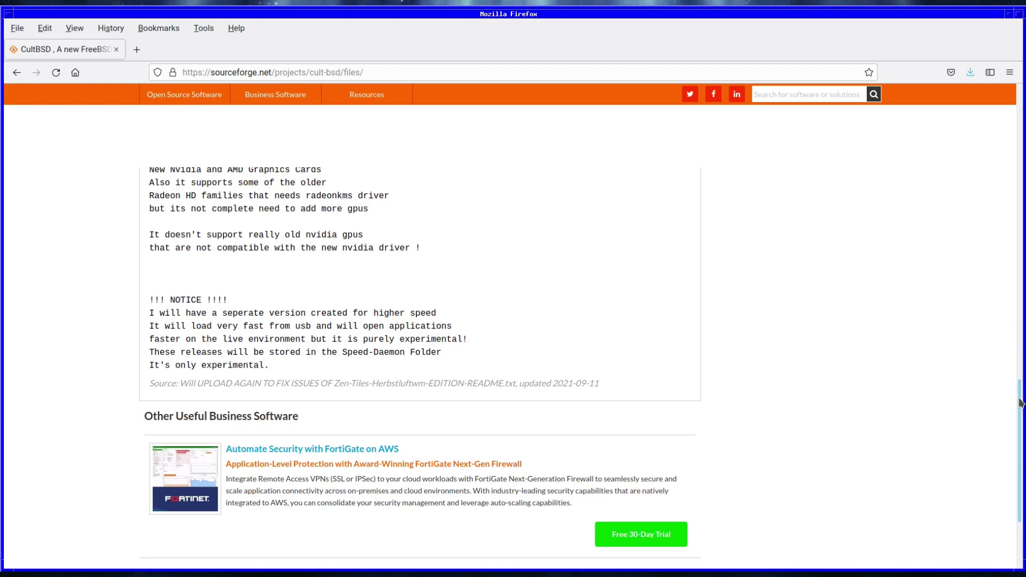
pyautogui.moveTo(1021, 403); pyautogui.dragTo(1003, 78)
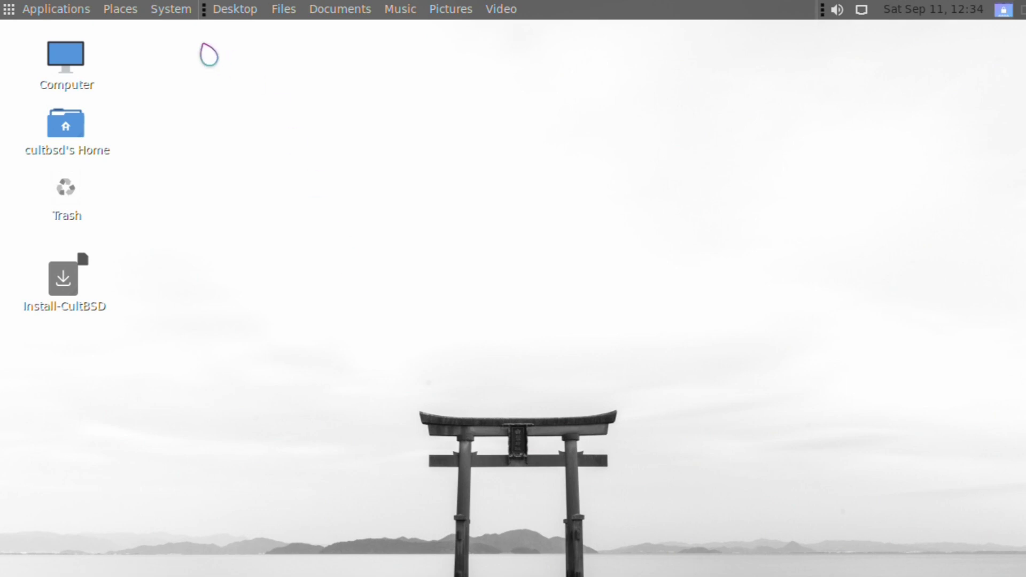
# Browse the Applications categories from Accessories to System Tools, then bring up the Places menu.
pyautogui.click(20, 11)
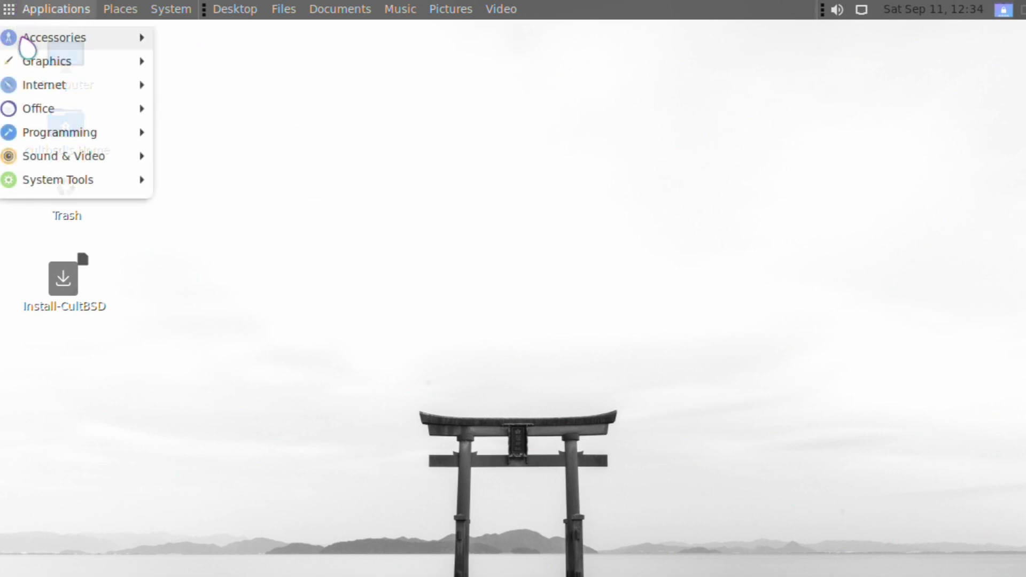
pyautogui.moveTo(24, 41)
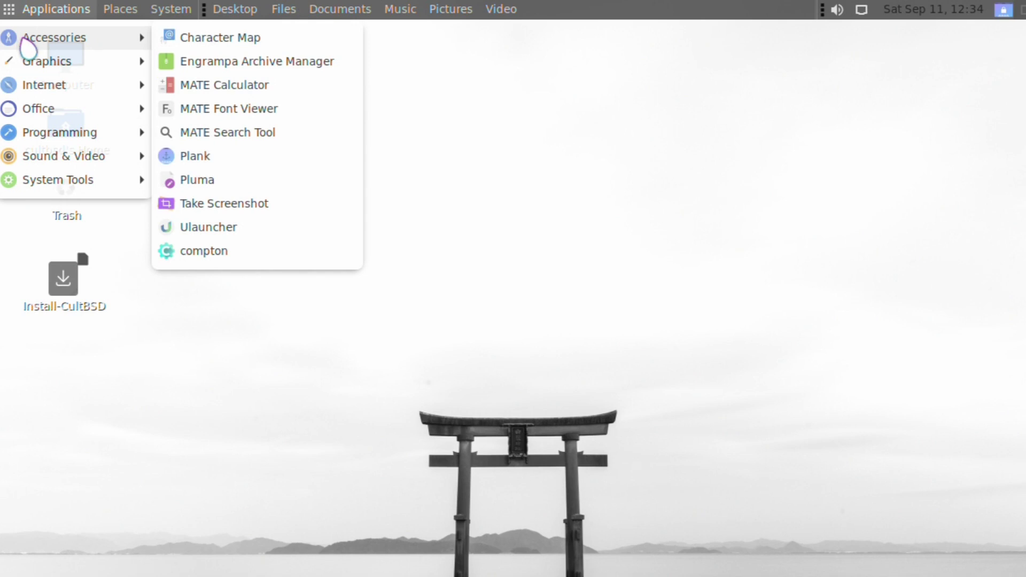
pyautogui.moveTo(37, 69)
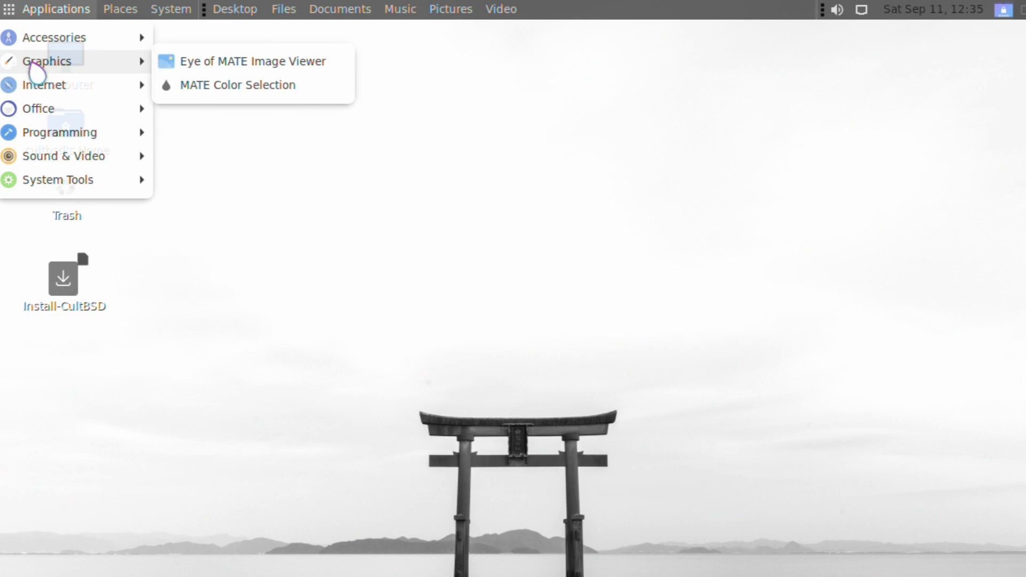
pyautogui.moveTo(31, 91)
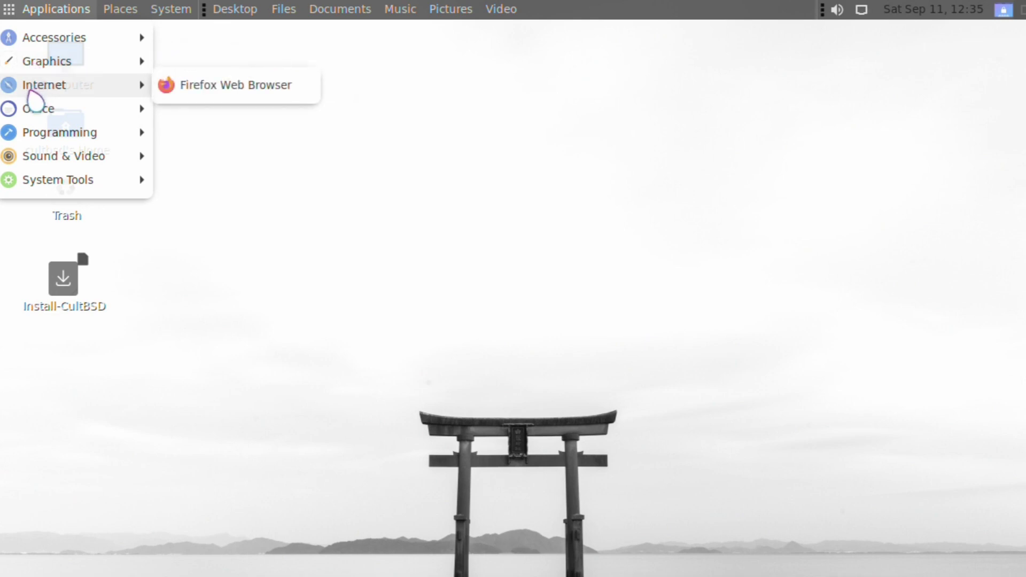
pyautogui.moveTo(24, 118)
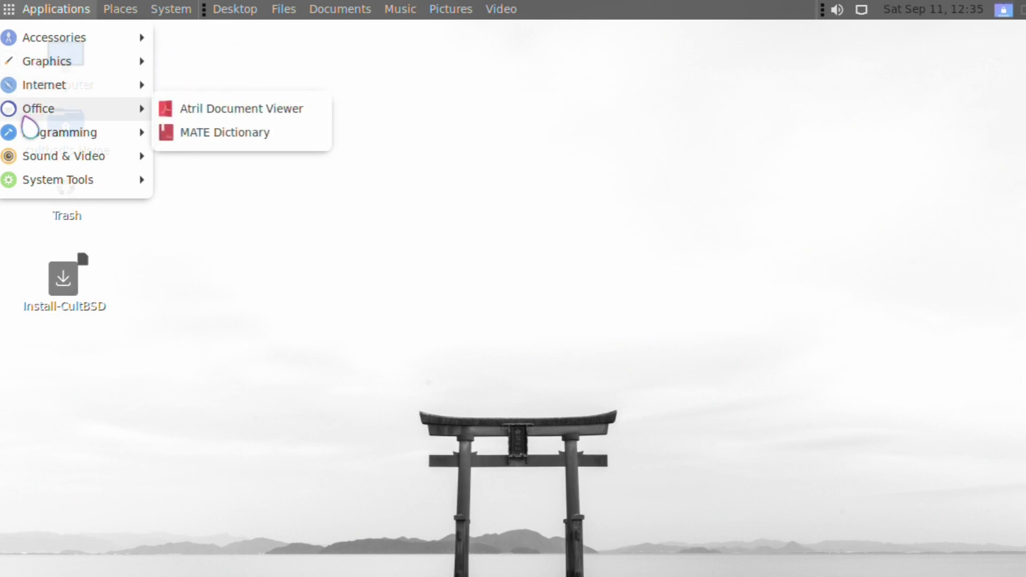
pyautogui.moveTo(28, 140)
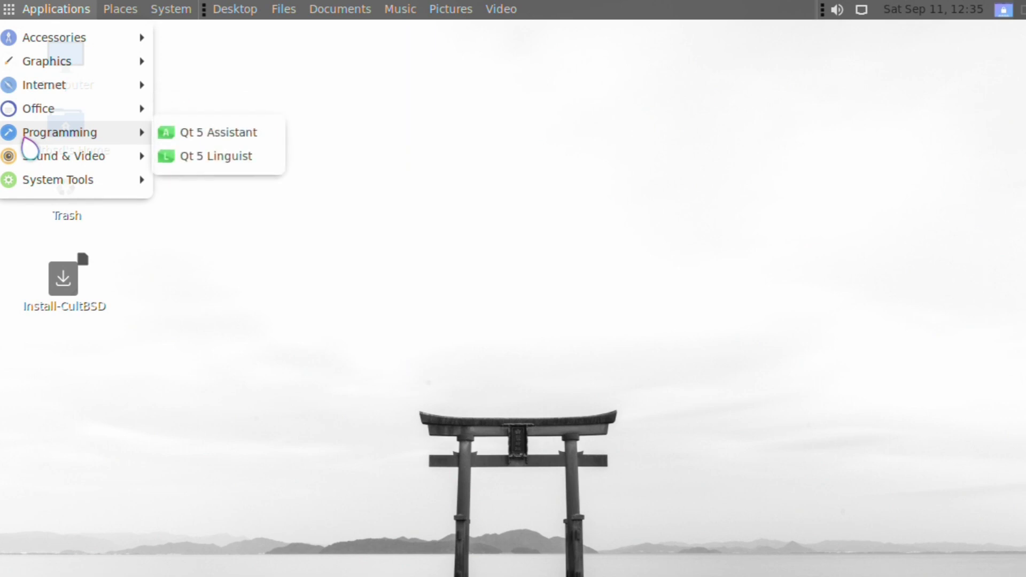
pyautogui.moveTo(29, 158)
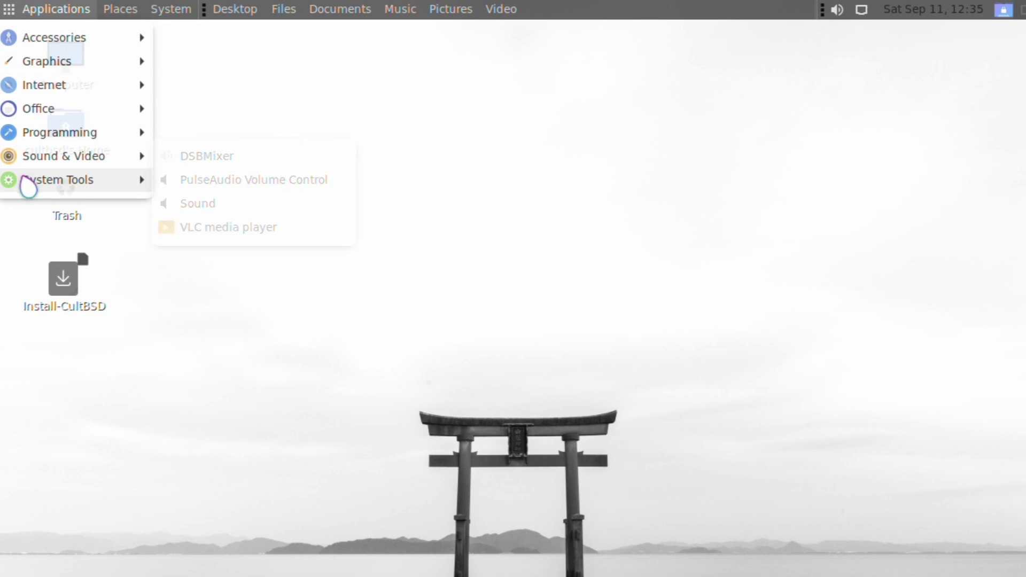
pyautogui.moveTo(27, 186)
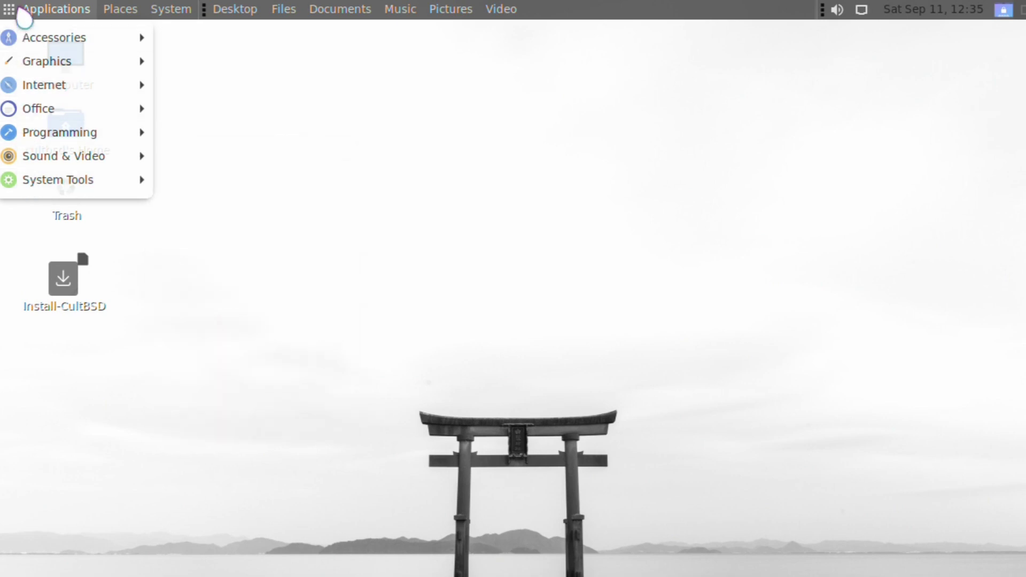
pyautogui.click(232, 66)
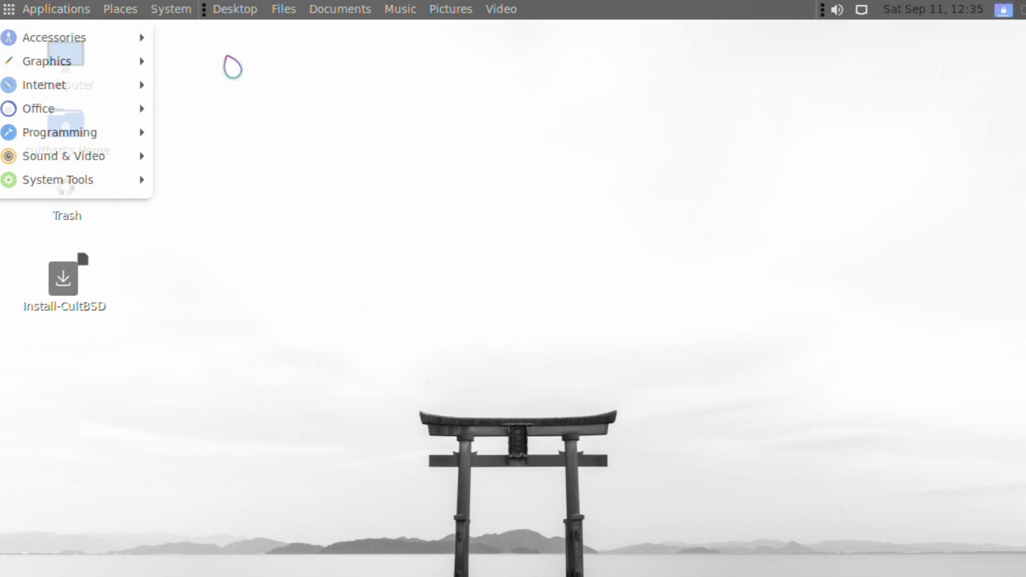
pyautogui.click(131, 16)
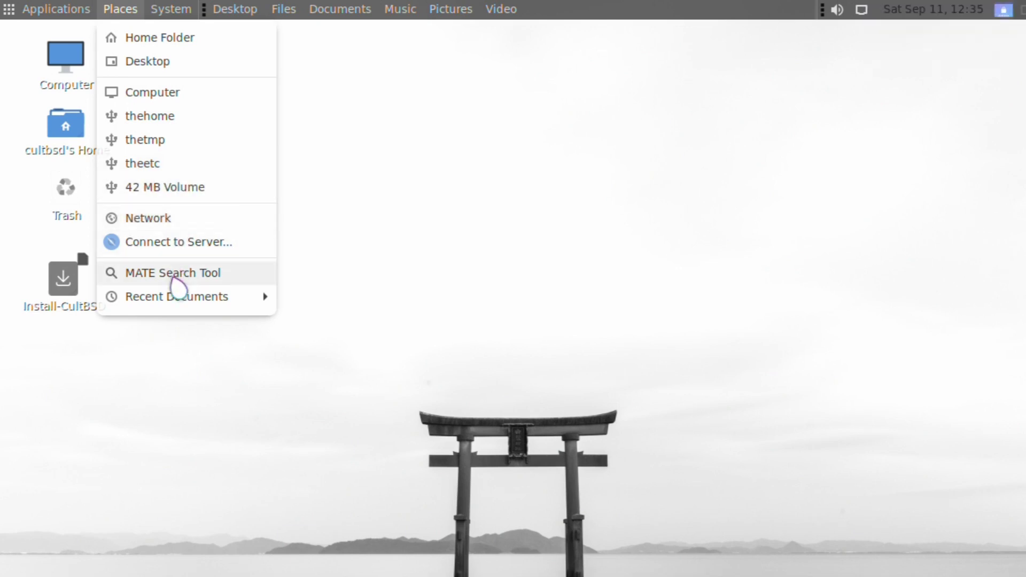
# Check Recent Documents, then view the About MATE version 1.24.1 window and close it.
pyautogui.moveTo(177, 302)
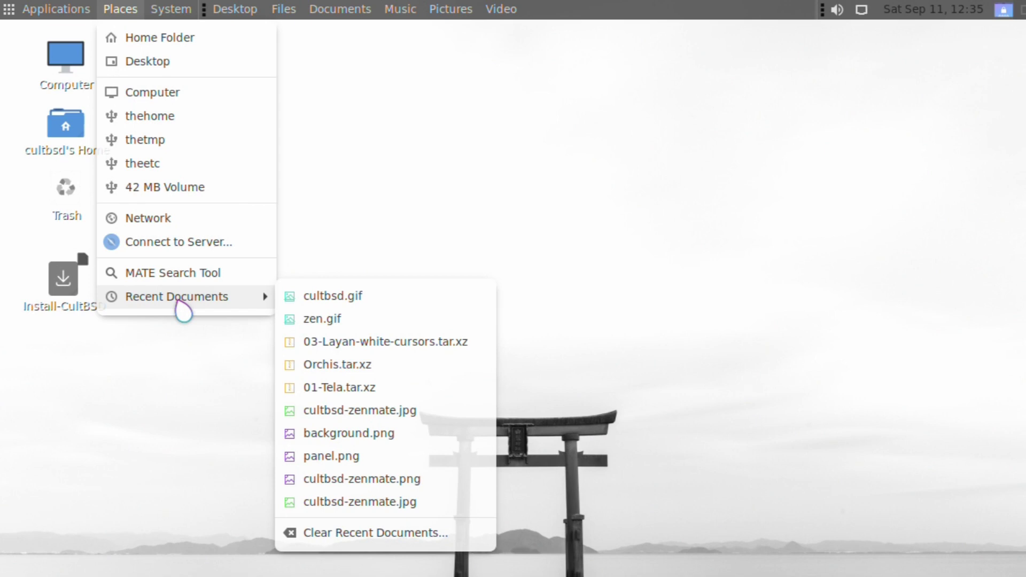
pyautogui.click(400, 266)
pyautogui.click(171, 11)
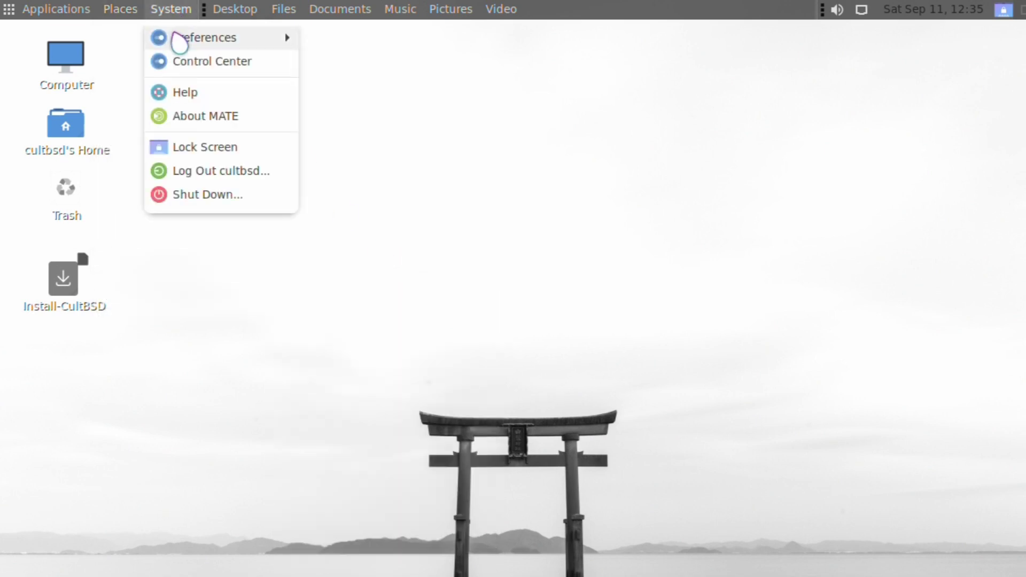
pyautogui.moveTo(179, 42)
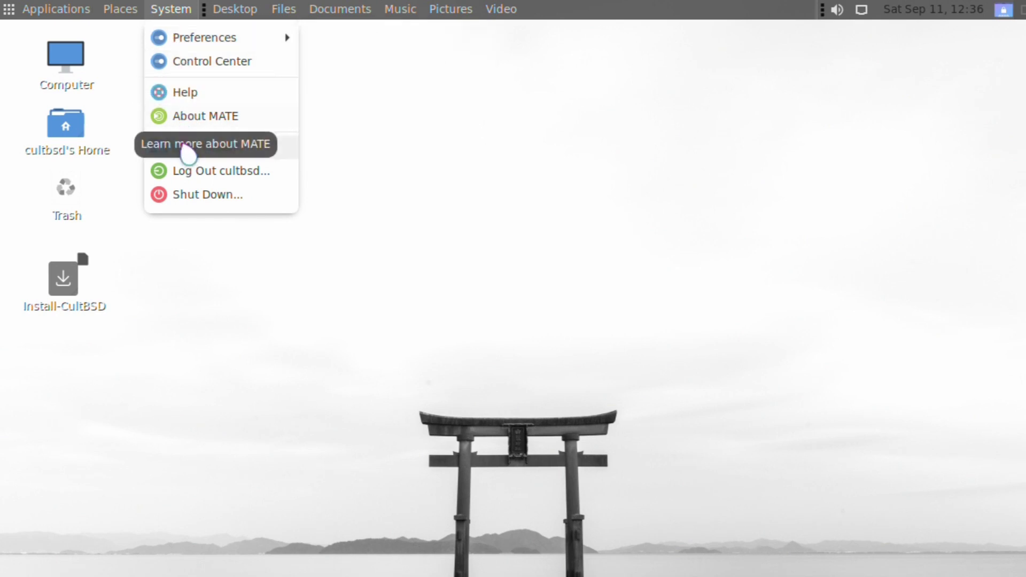
pyautogui.click(181, 121)
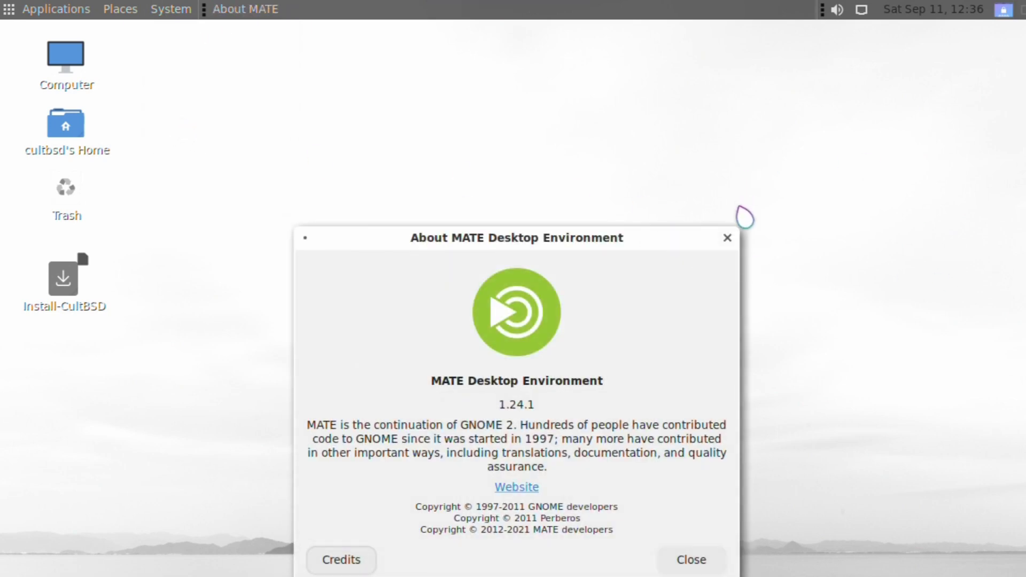
pyautogui.click(728, 239)
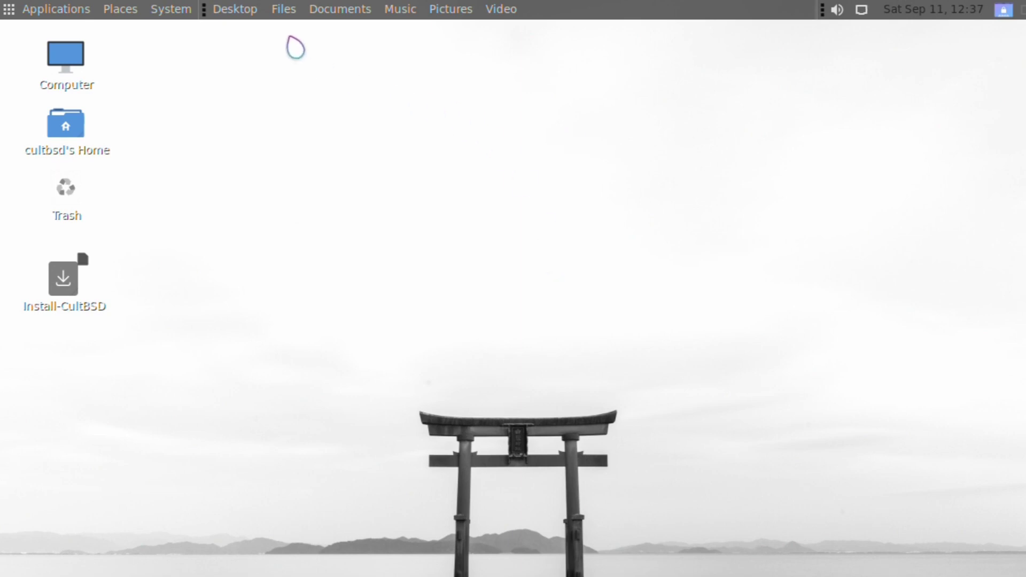
# Apply the orchis-tela theme in Desktop Settings' Appearance Preferences.
pyautogui.click(242, 7)
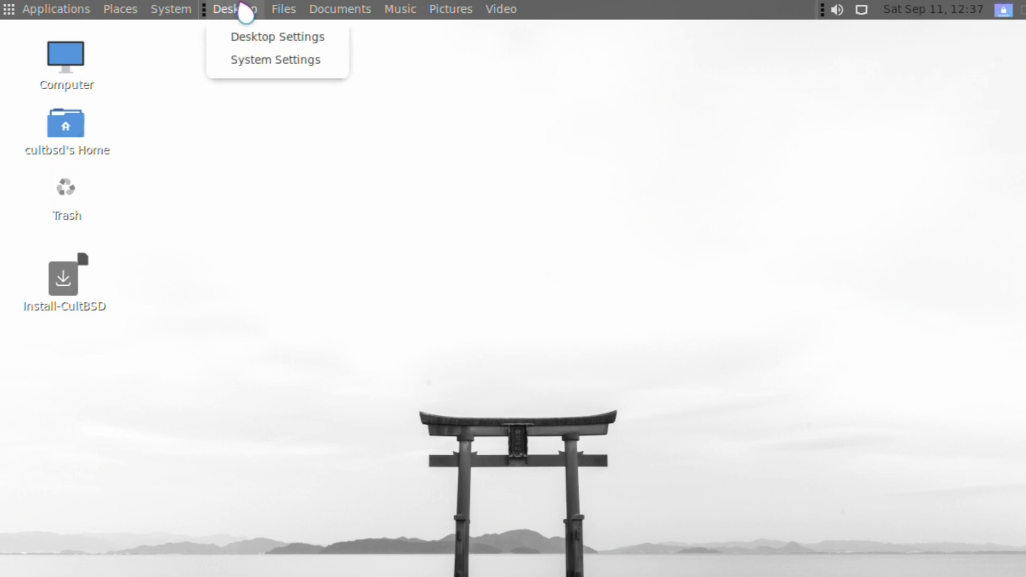
pyautogui.click(252, 37)
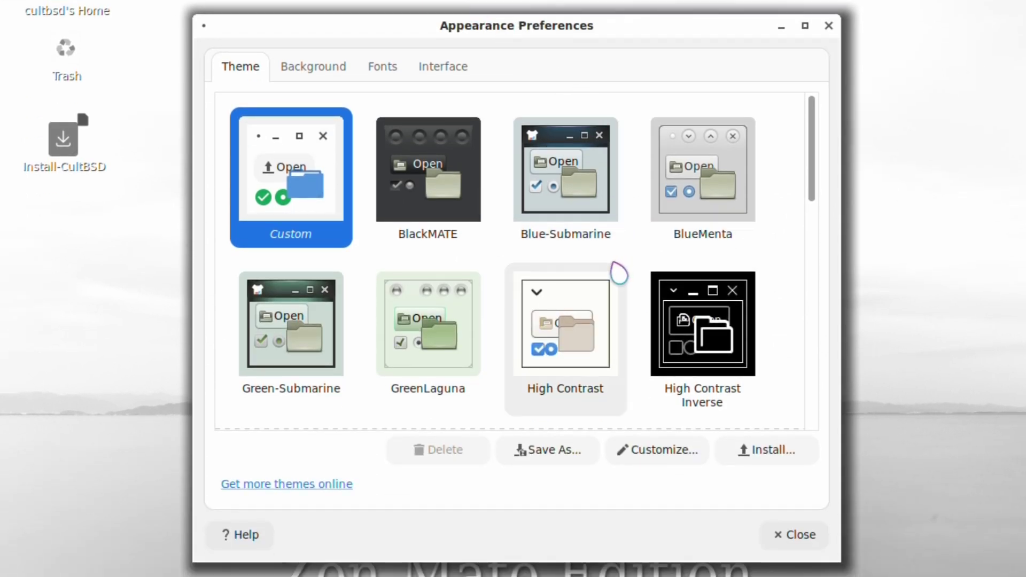
pyautogui.scroll(-5, 457, 321)
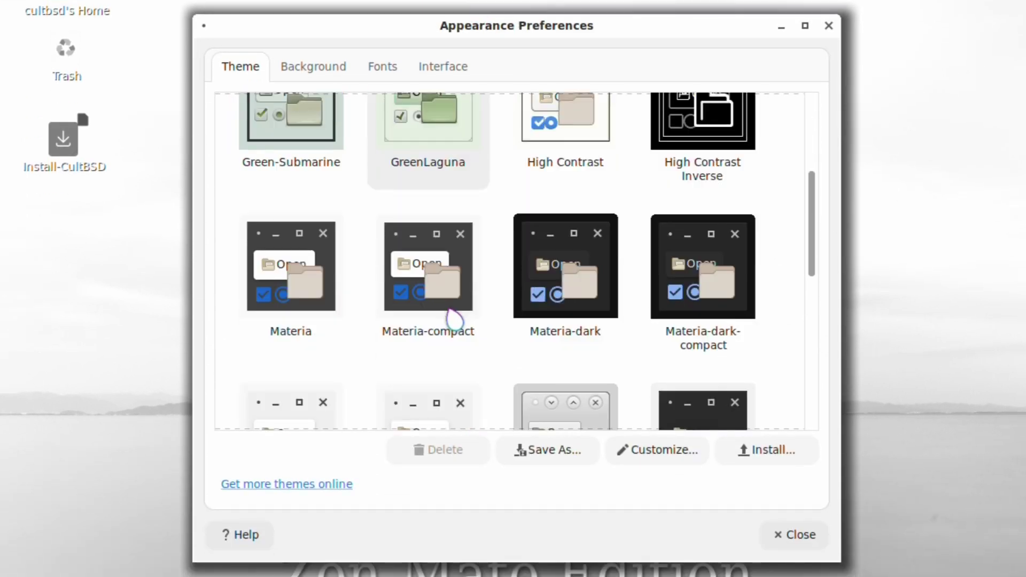
pyautogui.scroll(-10, 454, 320)
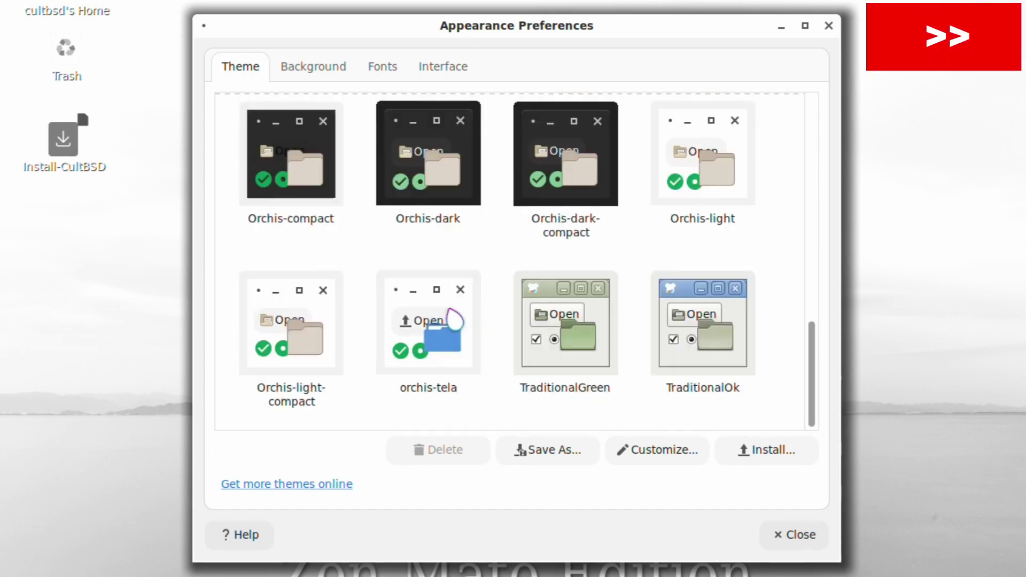
pyautogui.click(454, 320)
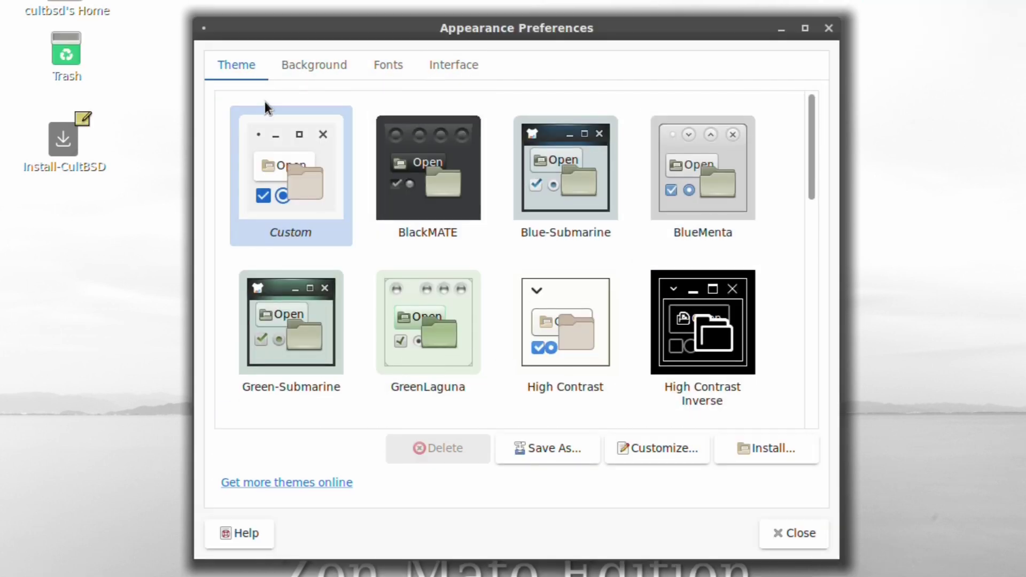
# Look over the Background, Fonts and Interface appearance settings.
pyautogui.click(301, 68)
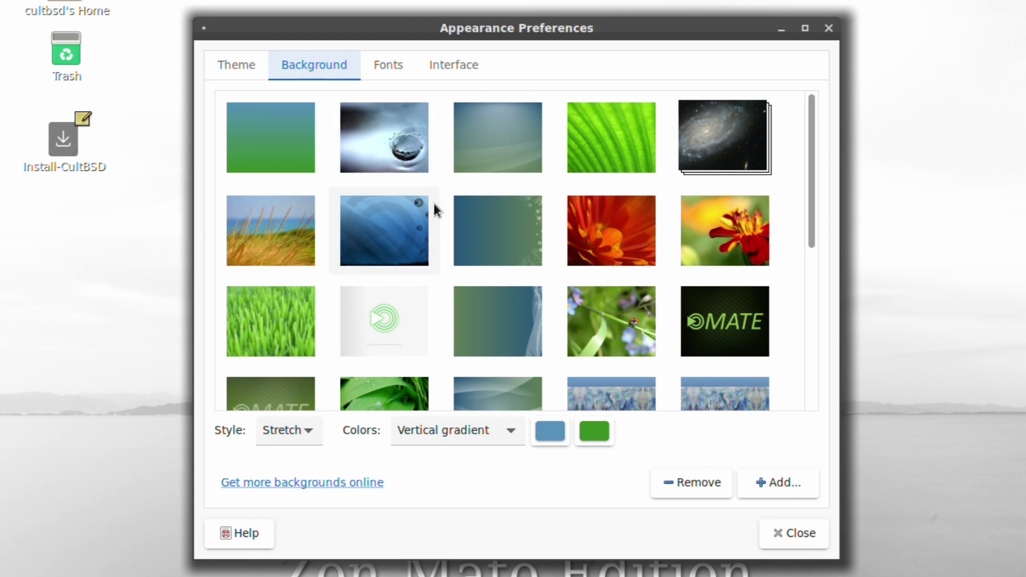
pyautogui.scroll(-8, 435, 213)
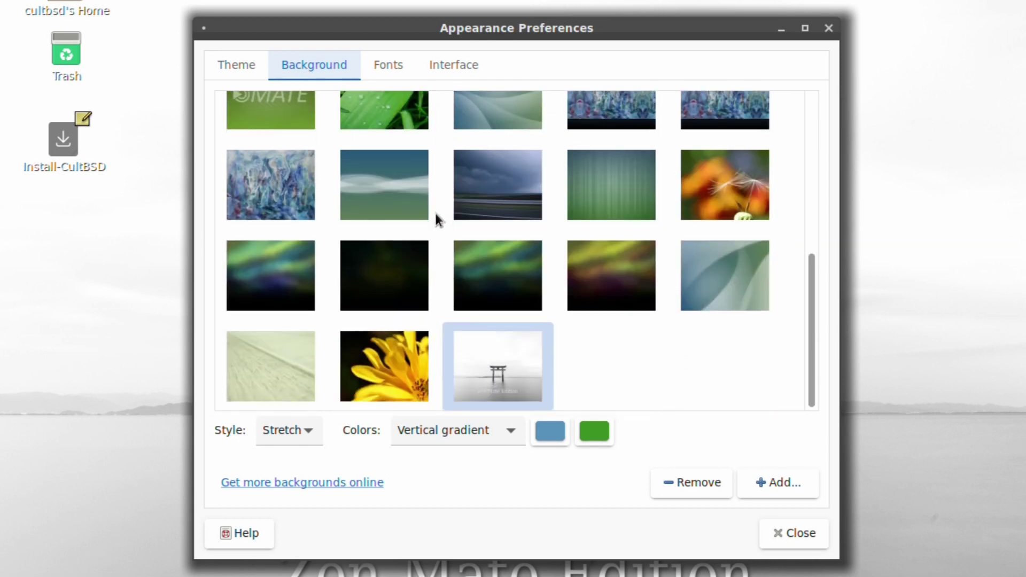
pyautogui.scroll(8, 429, 311)
pyautogui.click(382, 66)
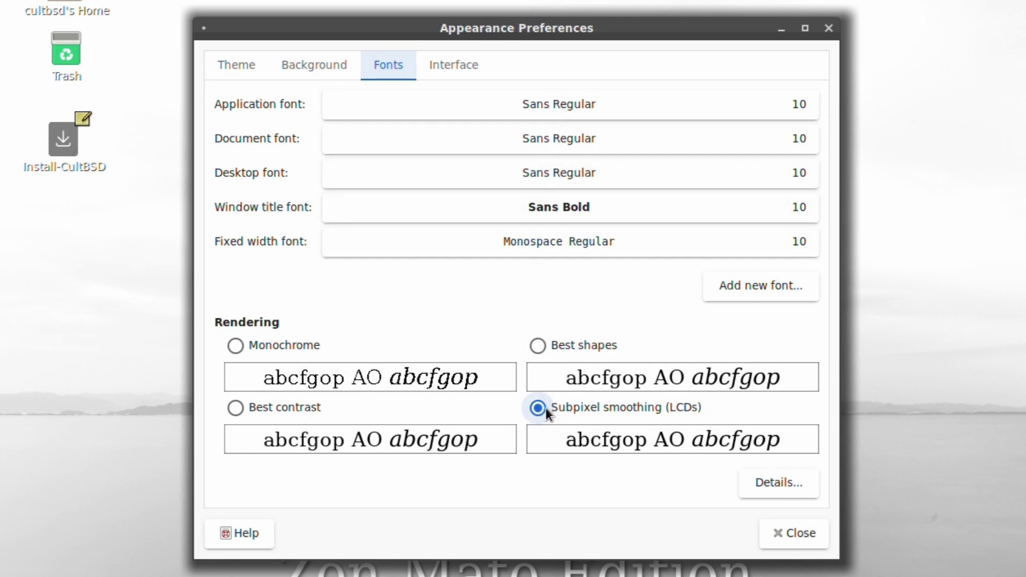
pyautogui.click(452, 65)
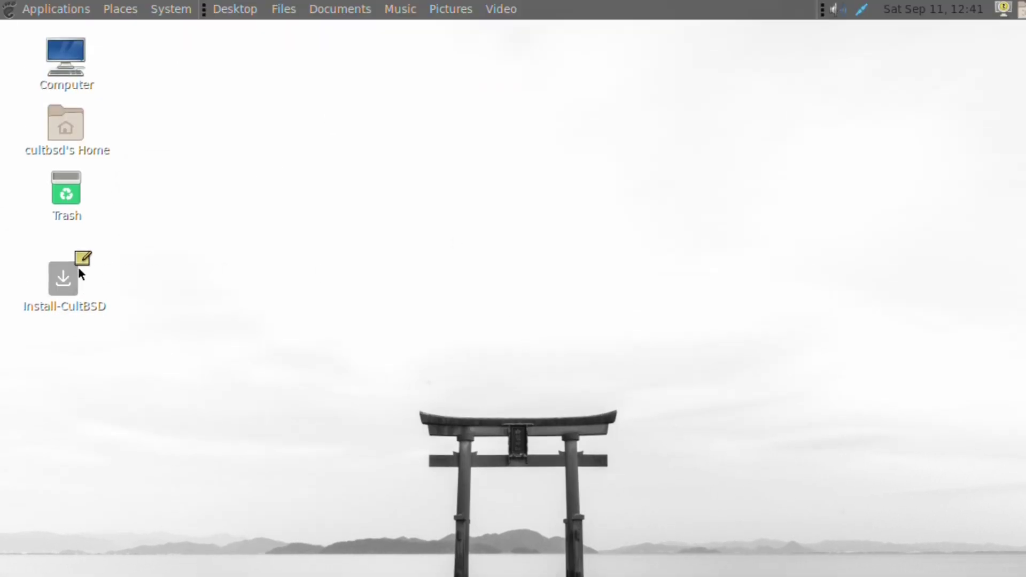
# Launch the CultBSD installer, choose disk ada0 and confirm installation with y.
pyautogui.doubleClick(61, 281)
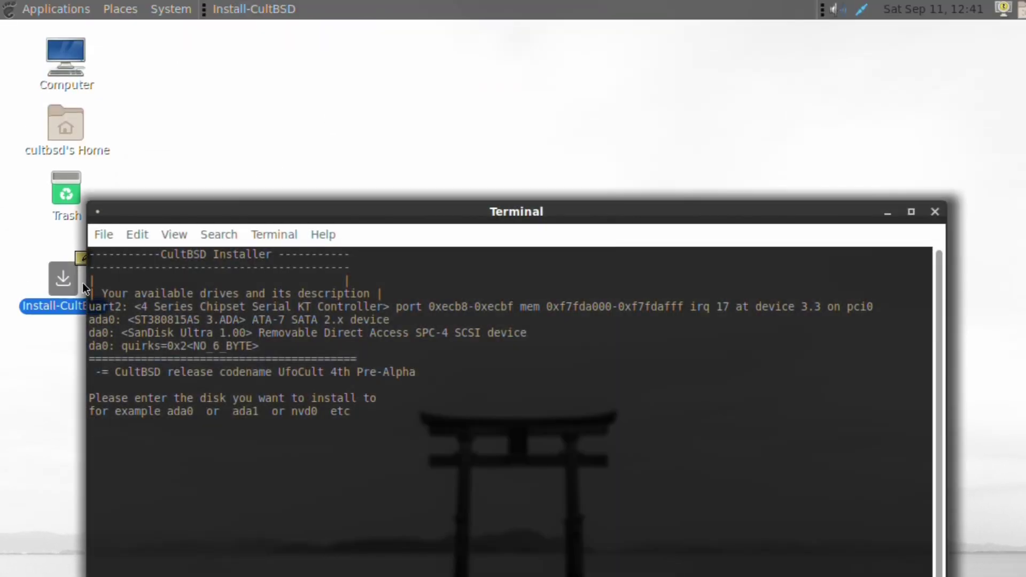
pyautogui.moveTo(328, 214); pyautogui.dragTo(371, 108)
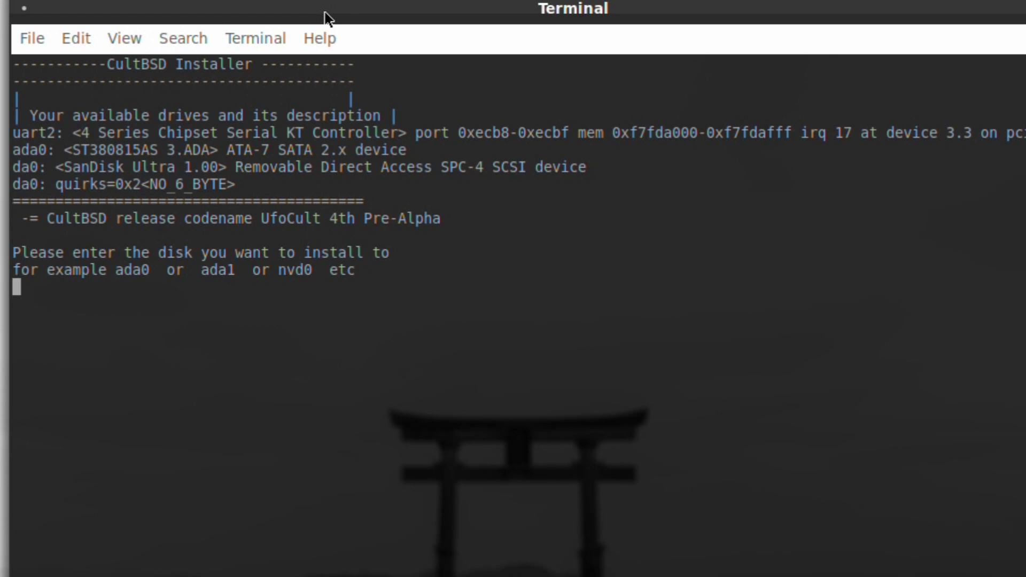
pyautogui.write('ada0')
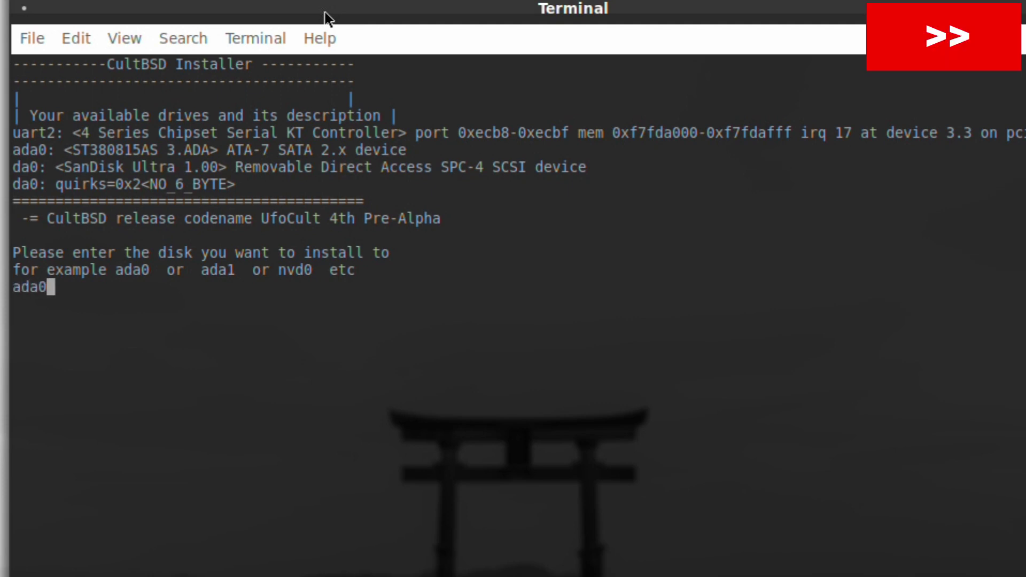
pyautogui.press('Return')
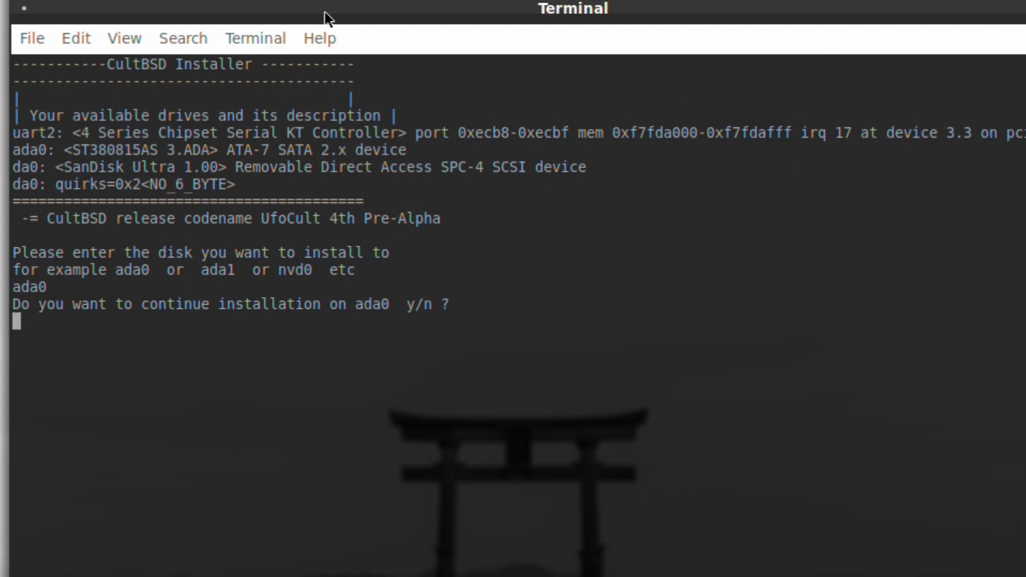
pyautogui.write('y')
pyautogui.press('Return')
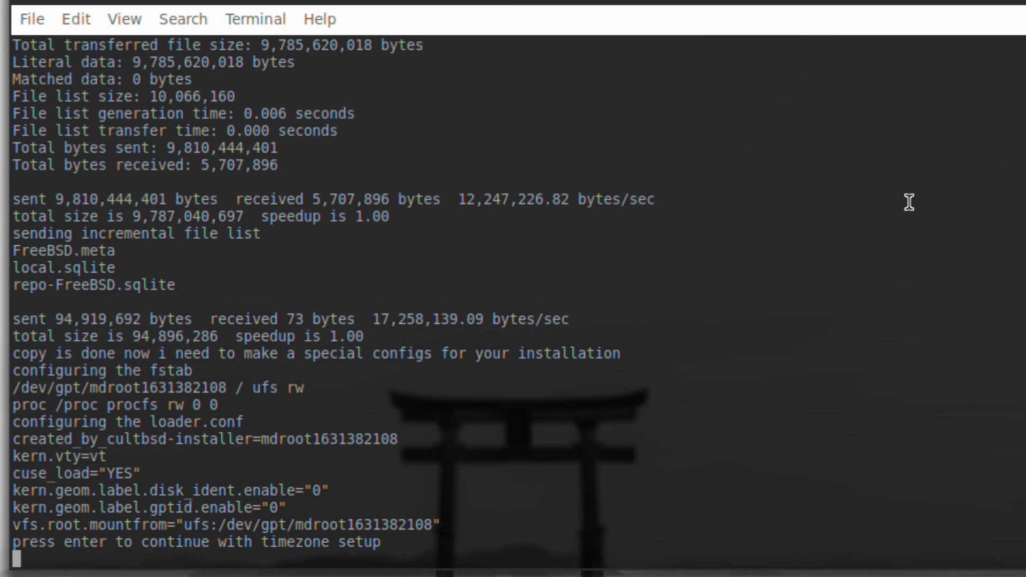
# Set the time zone to Europe/United Kingdom (BST) and start entering the new username.
pyautogui.press('Return')
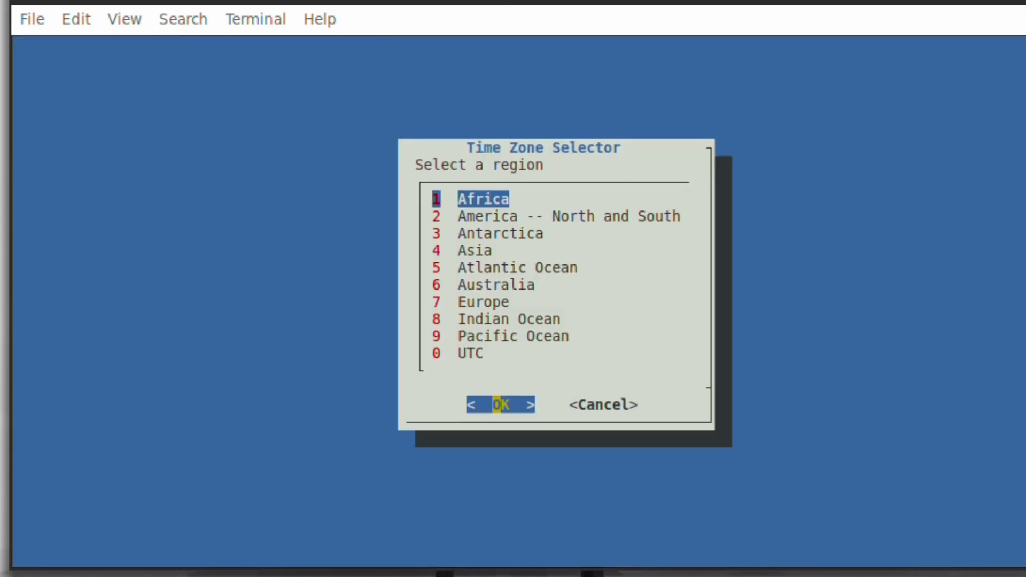
pyautogui.press('Down')
pyautogui.press('Down')
pyautogui.press('Down')
pyautogui.press('Down')
pyautogui.press('Down')
pyautogui.press('Down')
pyautogui.press('Return')
pyautogui.press('Down')
pyautogui.press('Down')
pyautogui.press('Down')
pyautogui.press('Down')
pyautogui.press('Down')
pyautogui.press('Down')
pyautogui.press('Down')
pyautogui.press('Down')
pyautogui.press('Down')
pyautogui.press('Down')
pyautogui.press('Down')
pyautogui.press('Down')
pyautogui.press('Down')
pyautogui.press('Down')
pyautogui.press('Down')
pyautogui.press('Down')
pyautogui.press('Down')
pyautogui.press('Down')
pyautogui.press('Down')
pyautogui.press('Down')
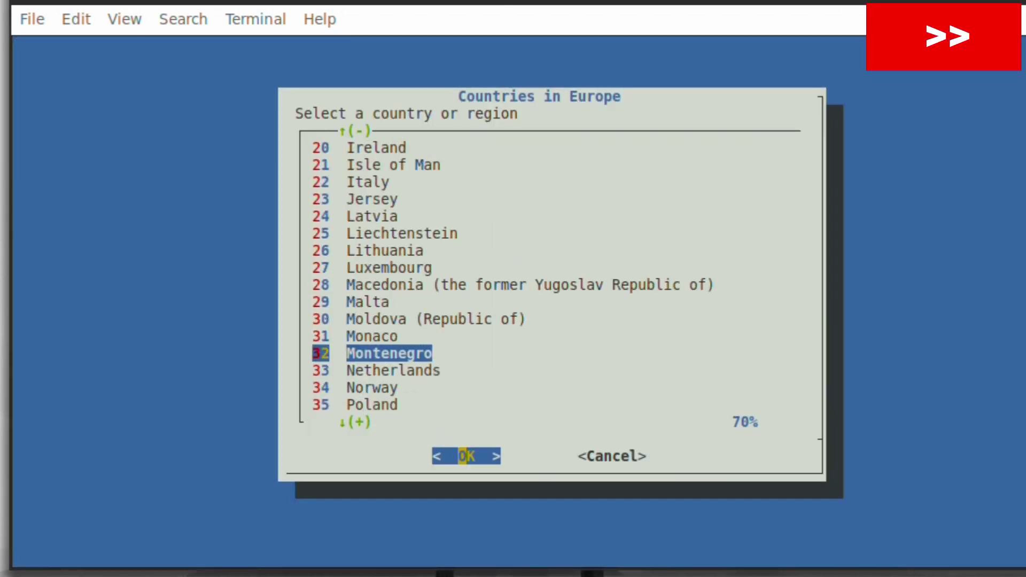
pyautogui.press('Return')
pyautogui.press('Return')
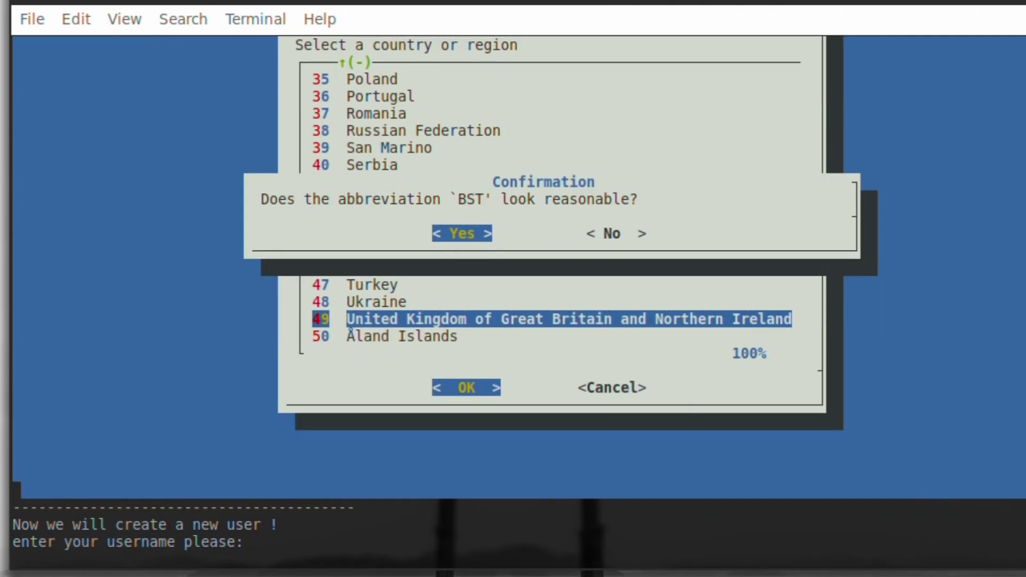
pyautogui.write('robonuggie')
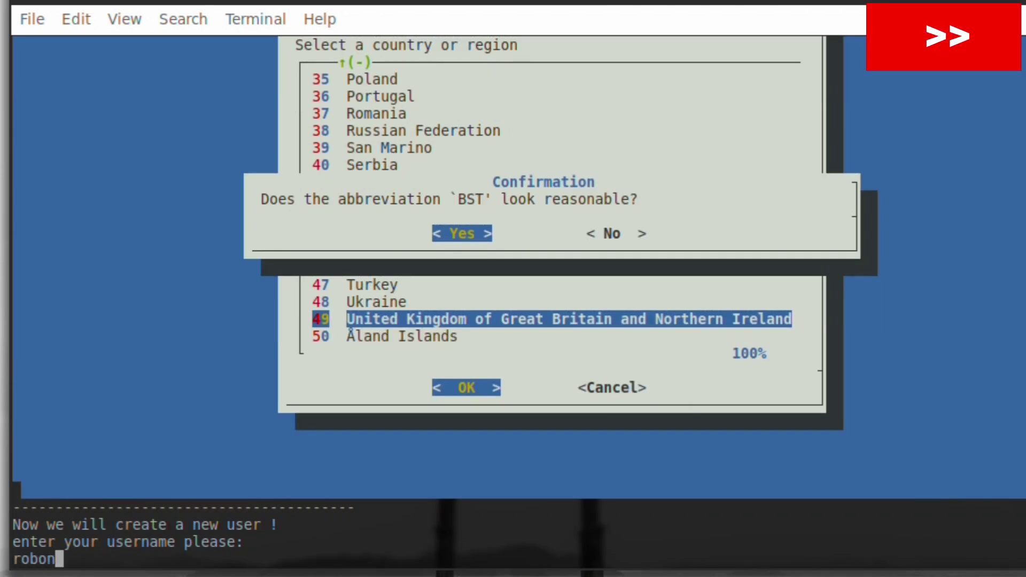
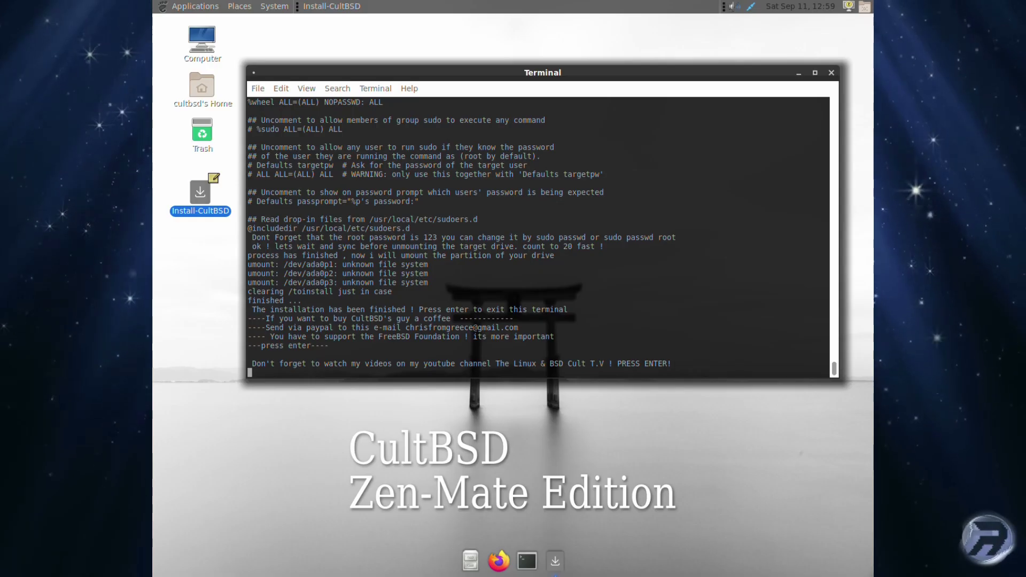
# Exit the finished CultBSD installer so its terminal window closes.
pyautogui.press('Return')
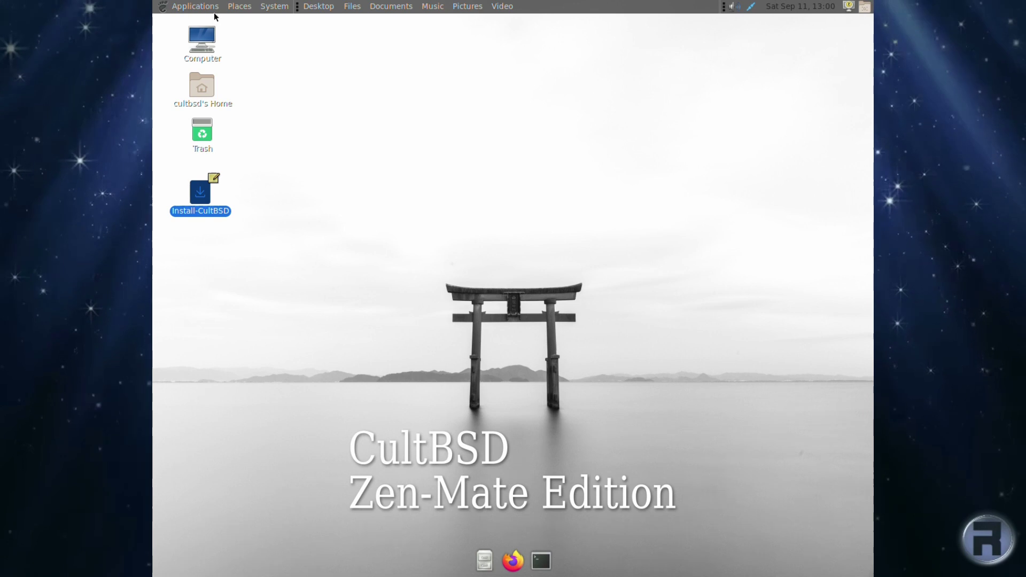
# Choose Shut Down from the System menu and confirm Restart.
pyautogui.click(267, 7)
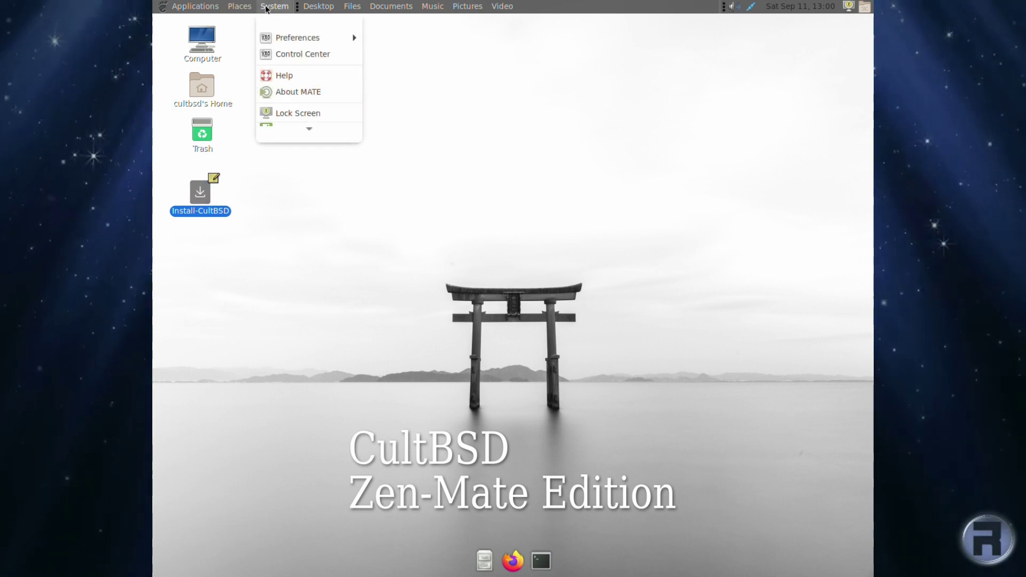
pyautogui.scroll(-2, 272, 131)
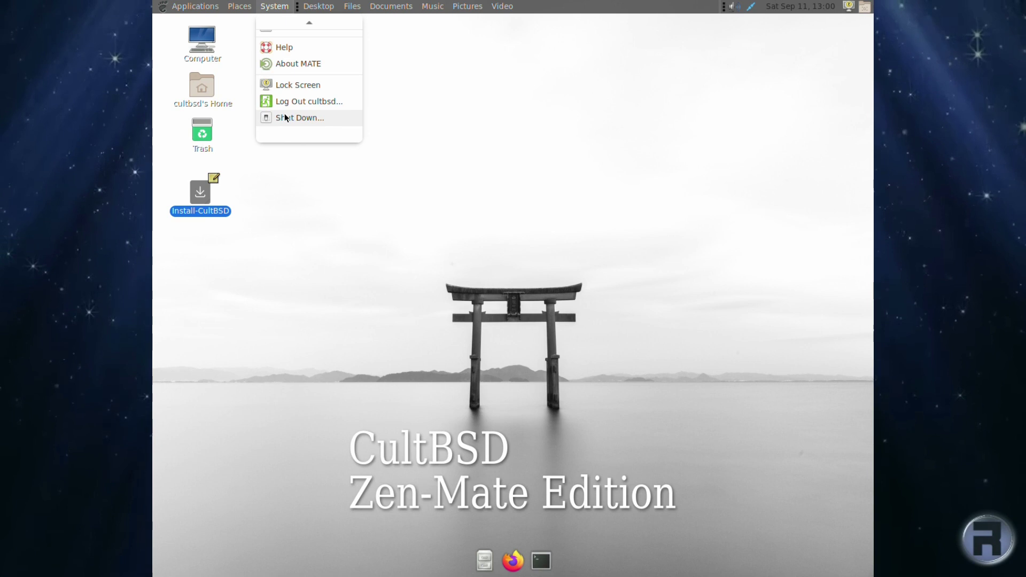
pyautogui.click(285, 116)
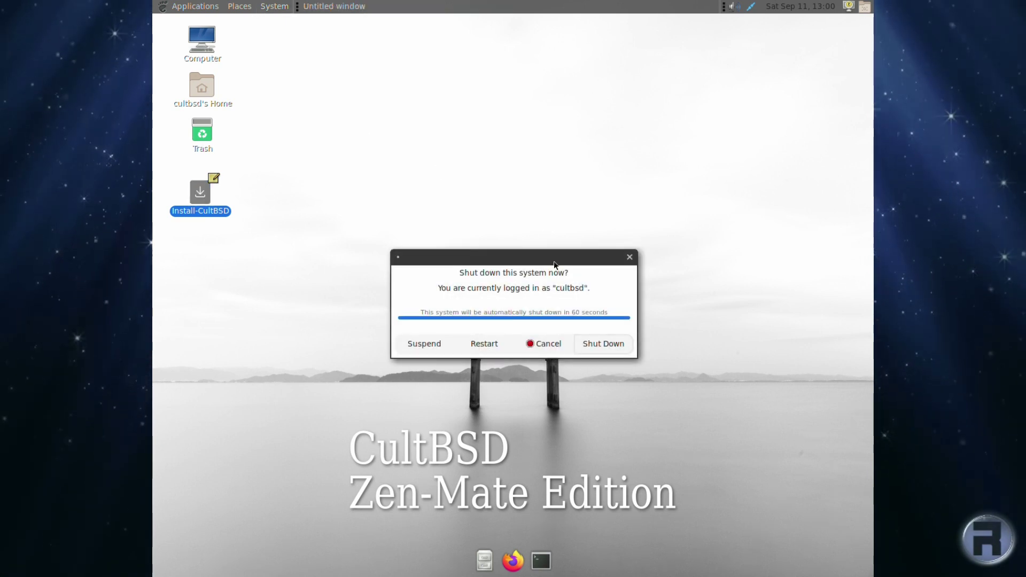
pyautogui.click(475, 346)
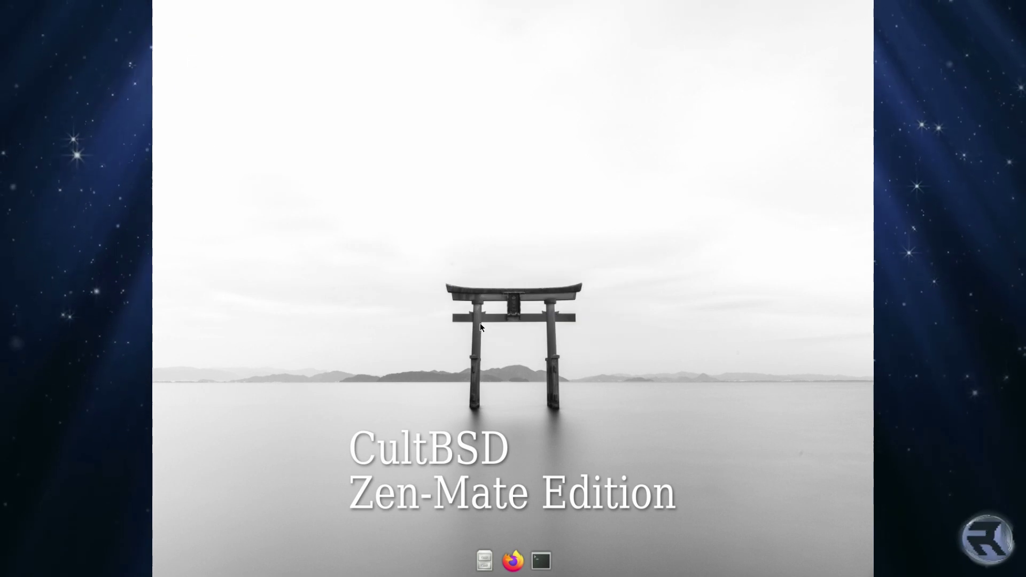